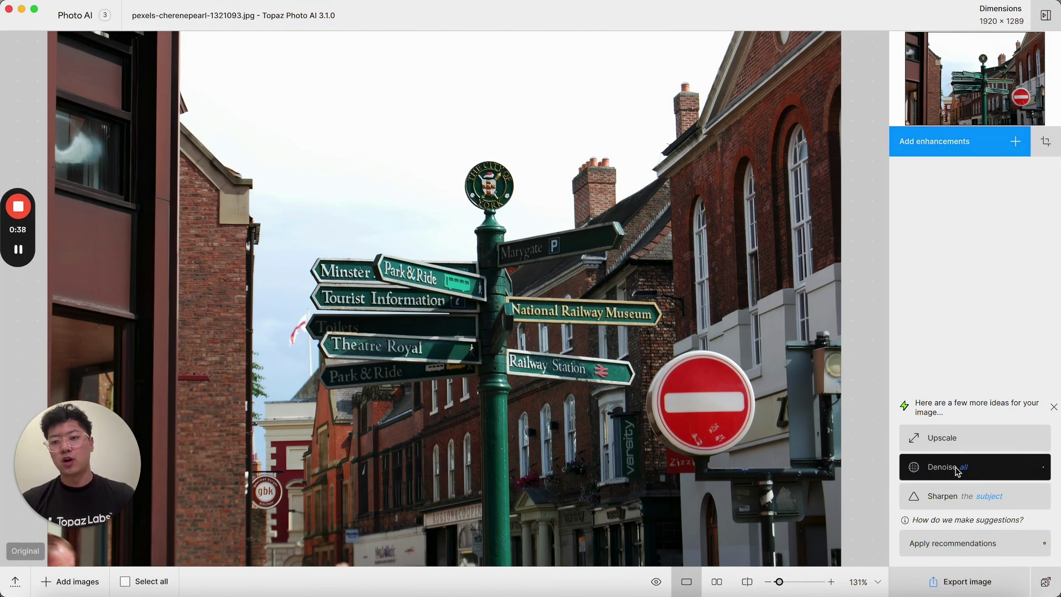
- Try Denoise and Adjust lighting, remove both, then apply the recommended Denoise enhancement
{"action": "mouse_move", "coordinate": [964, 471]}
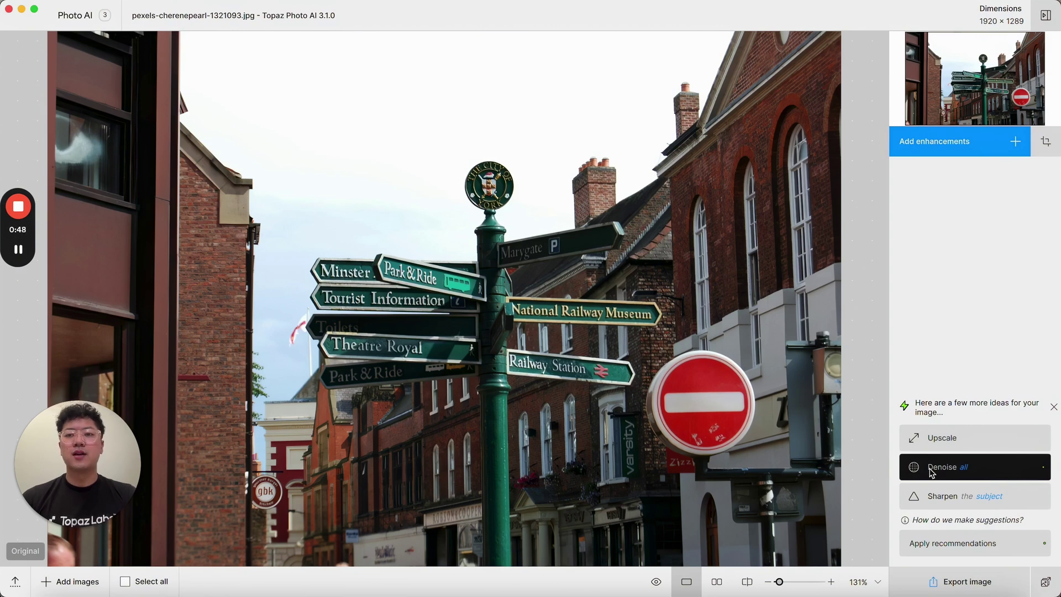
{"action": "left_click", "coordinate": [933, 471]}
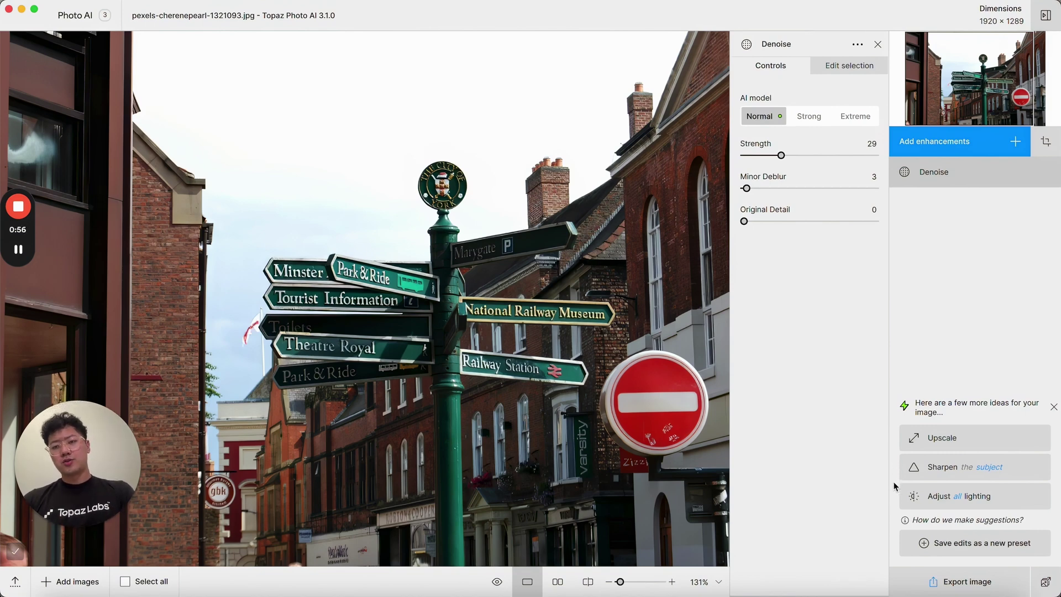
{"action": "left_click", "coordinate": [918, 497]}
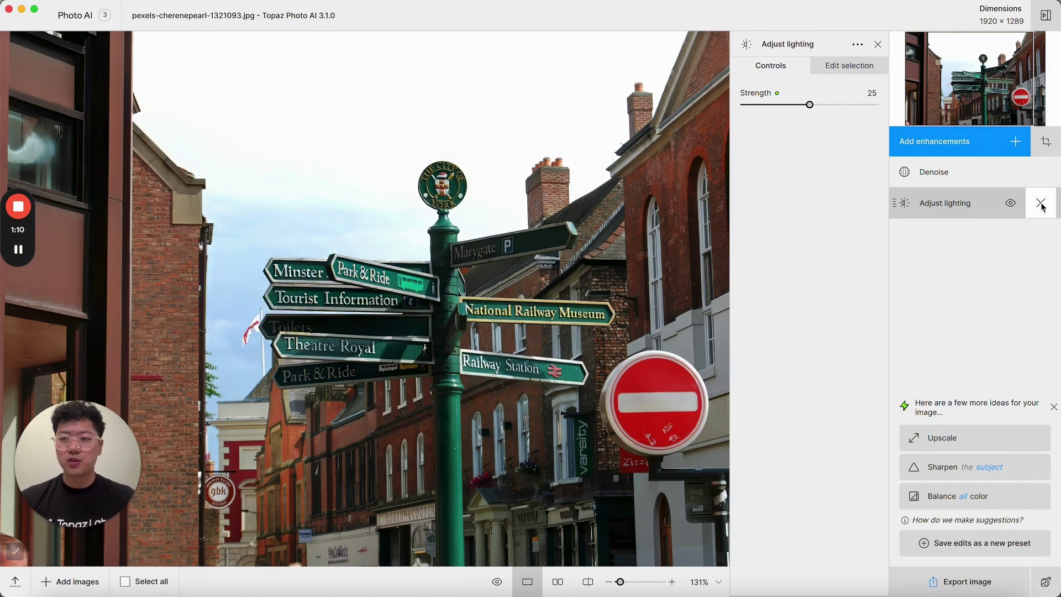
{"action": "left_click", "coordinate": [1041, 206]}
{"action": "left_click", "coordinate": [1042, 172]}
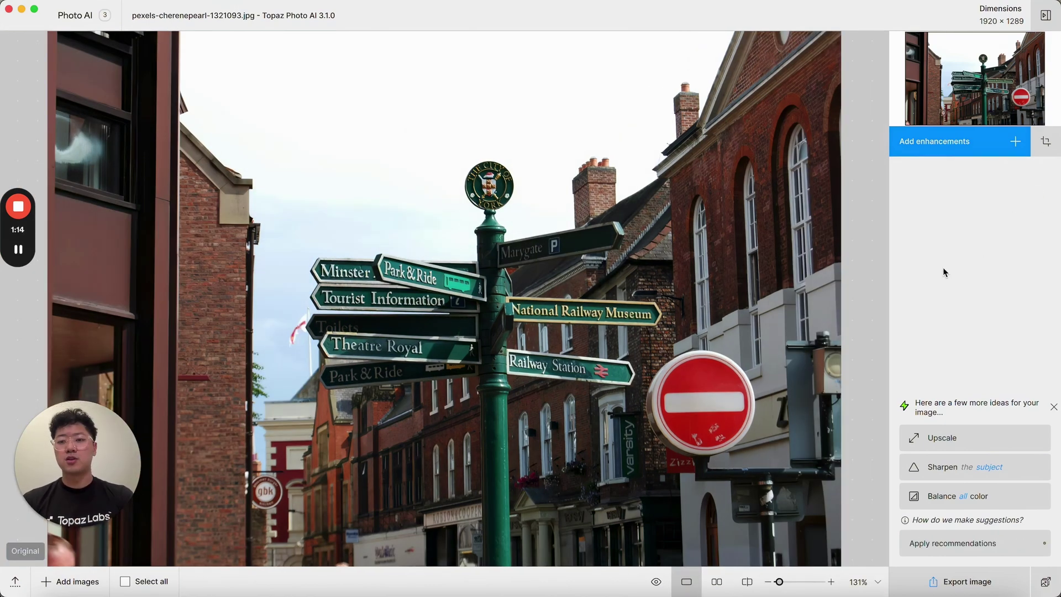
{"action": "left_click", "coordinate": [922, 544]}
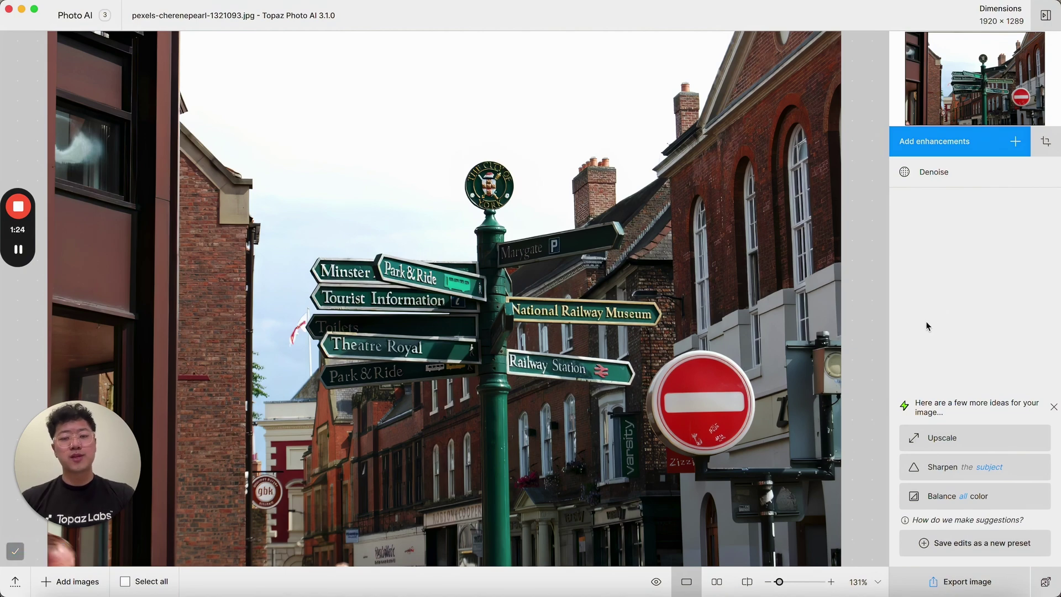
- Add the suggested 2x Upscale to 3840 × 2578 with High Fidelity (v2)
{"action": "left_click", "coordinate": [931, 440]}
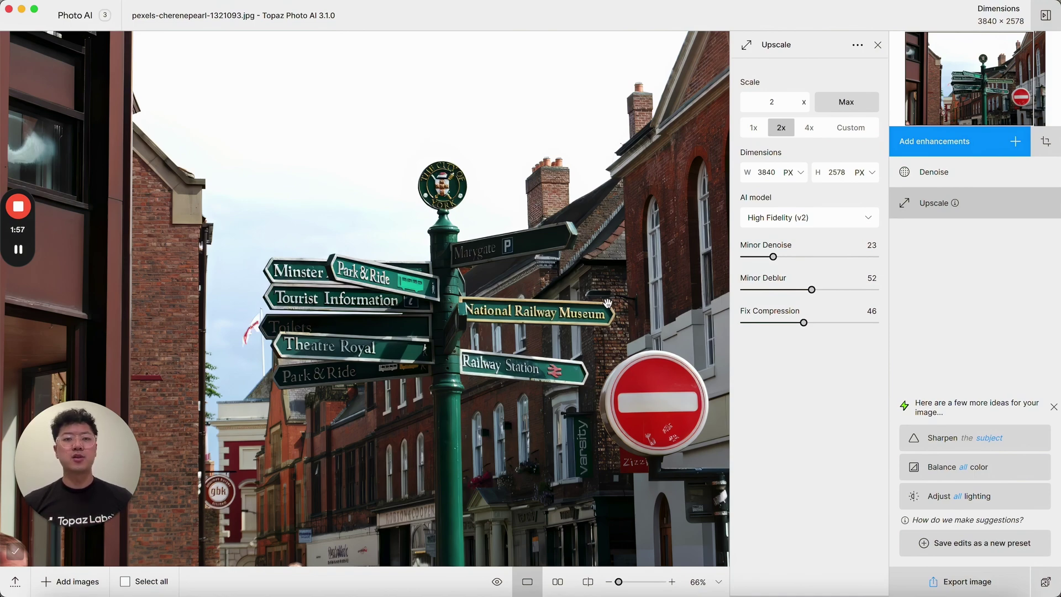
{"action": "left_click", "coordinate": [879, 45]}
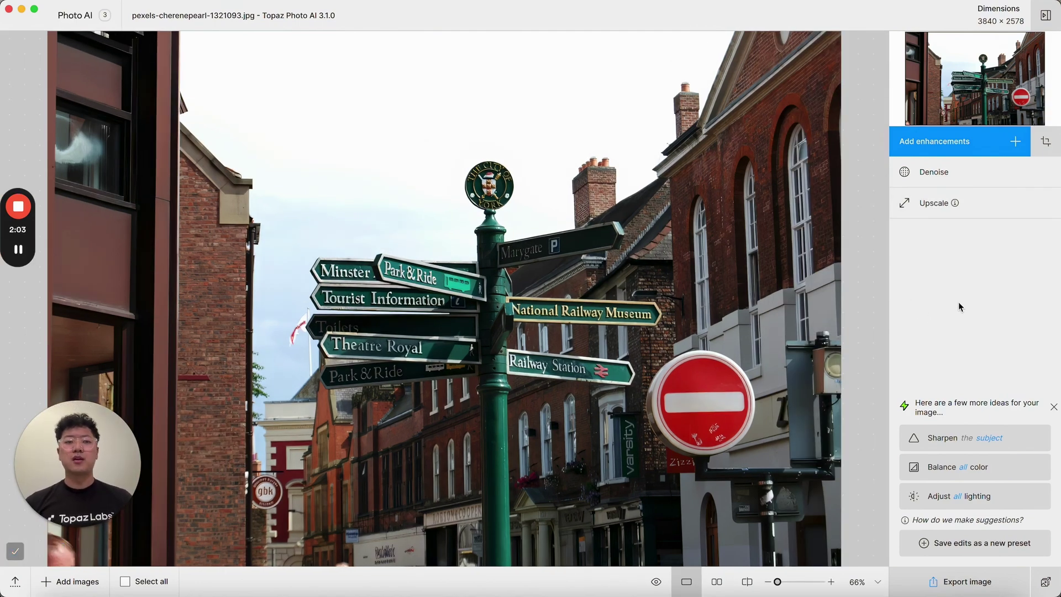
- Zoom to 200% and pan across the York crest, Theatre Royal and Railway Station signs
{"action": "left_click", "coordinate": [501, 353]}
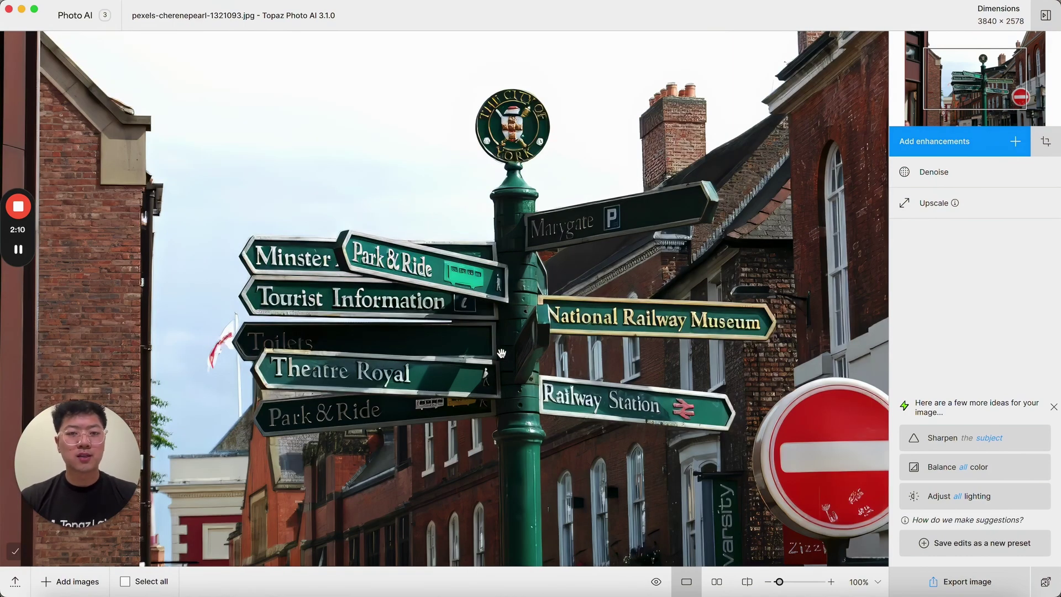
{"action": "left_click", "coordinate": [502, 353]}
{"action": "left_click_drag", "start_coordinate": [342, 263], "coordinate": [469, 392]}
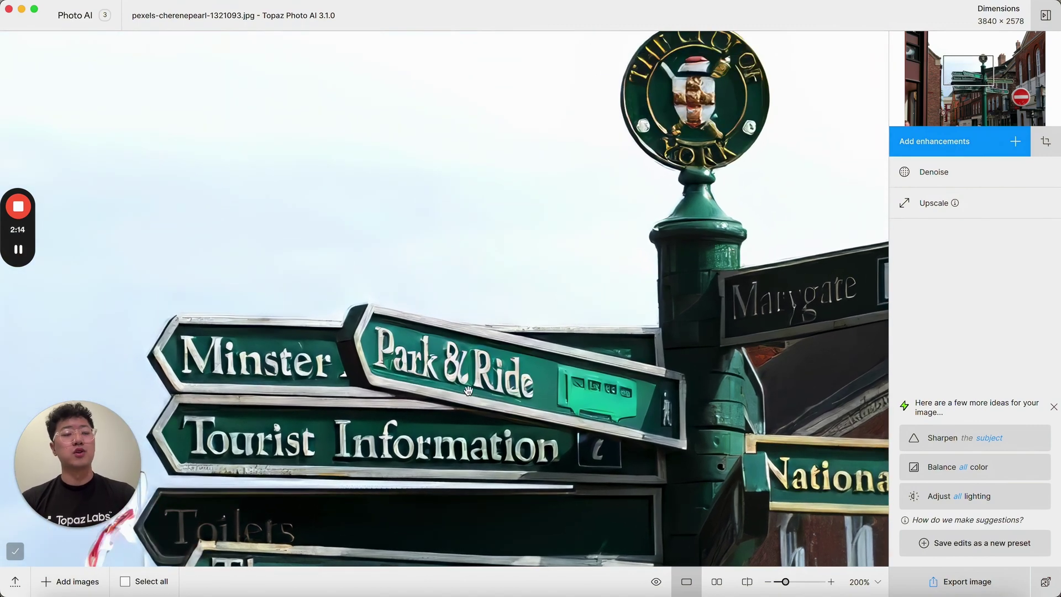
{"action": "left_click_drag", "start_coordinate": [261, 414], "coordinate": [501, 173]}
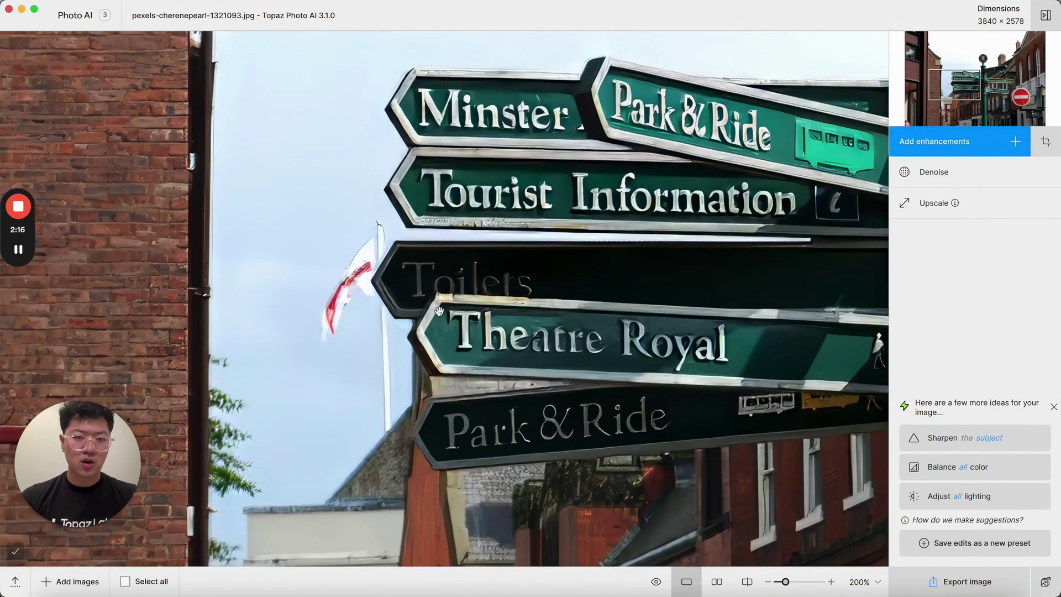
{"action": "left_click_drag", "start_coordinate": [400, 467], "coordinate": [313, 187]}
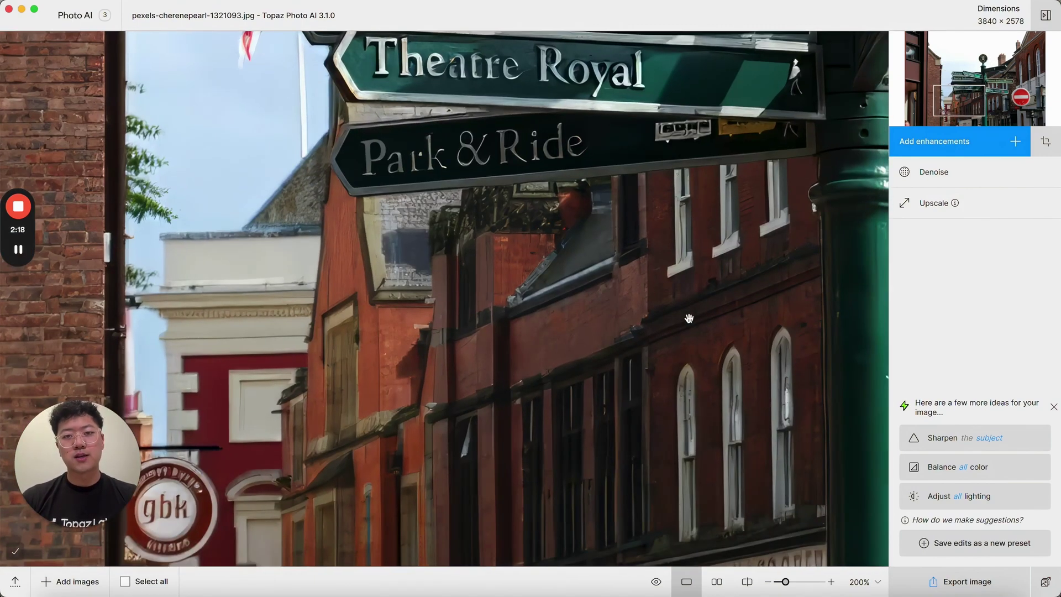
{"action": "left_click_drag", "start_coordinate": [689, 318], "coordinate": [335, 231]}
- Inspect the No Entry and National Railway Museum signs, then compare against the original render
{"action": "left_click_drag", "start_coordinate": [737, 387], "coordinate": [367, 383]}
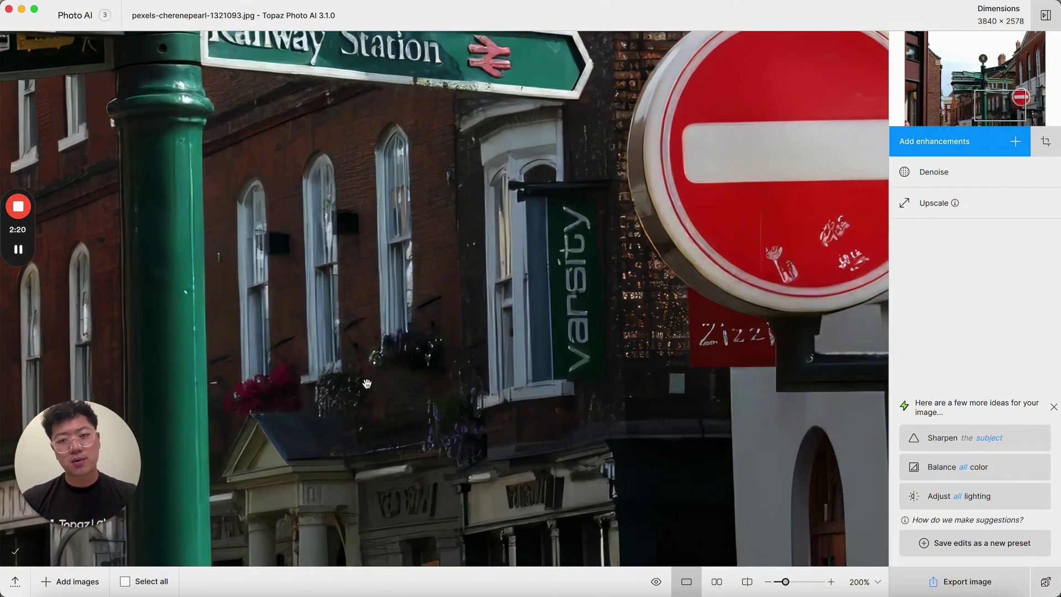
{"action": "left_click_drag", "start_coordinate": [785, 309], "coordinate": [534, 173]}
{"action": "left_click_drag", "start_coordinate": [608, 160], "coordinate": [541, 424]}
{"action": "left_click_drag", "start_coordinate": [558, 197], "coordinate": [681, 364]}
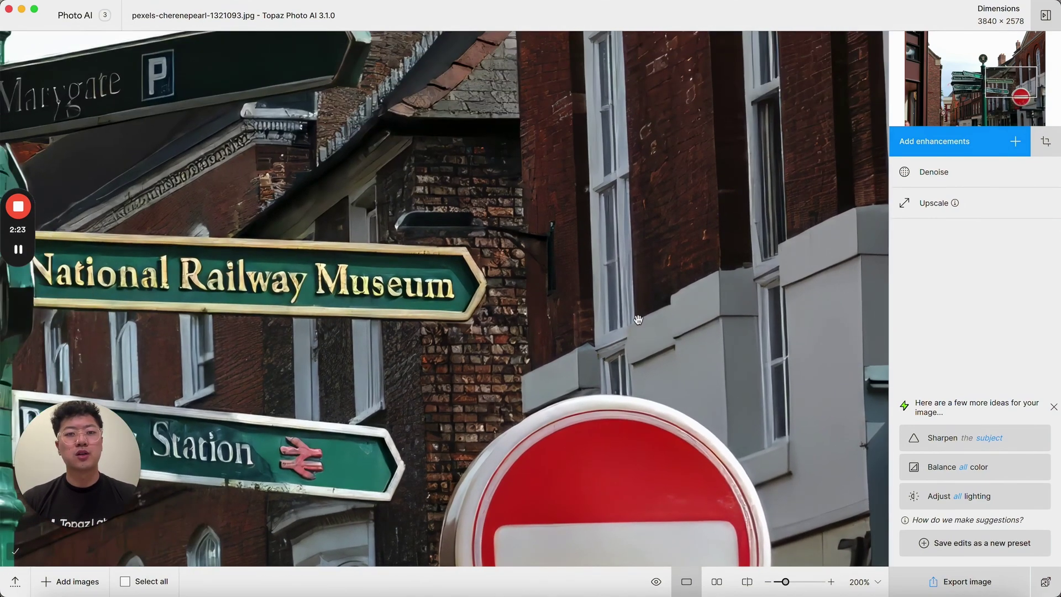
{"action": "left_click_drag", "start_coordinate": [475, 148], "coordinate": [790, 333]}
{"action": "left_click_drag", "start_coordinate": [318, 210], "coordinate": [532, 297]}
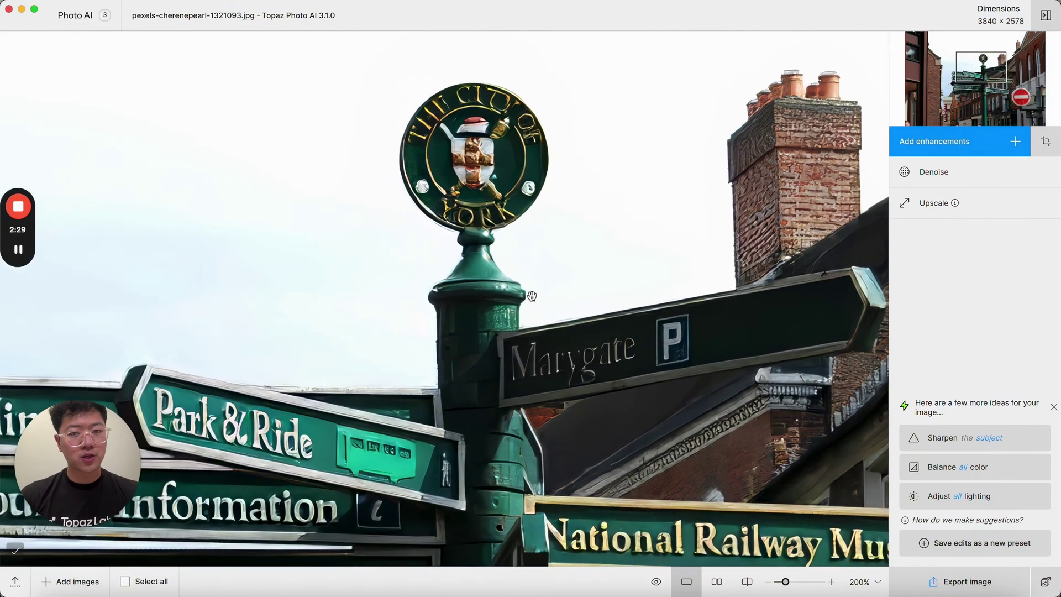
{"action": "left_click", "coordinate": [532, 296]}
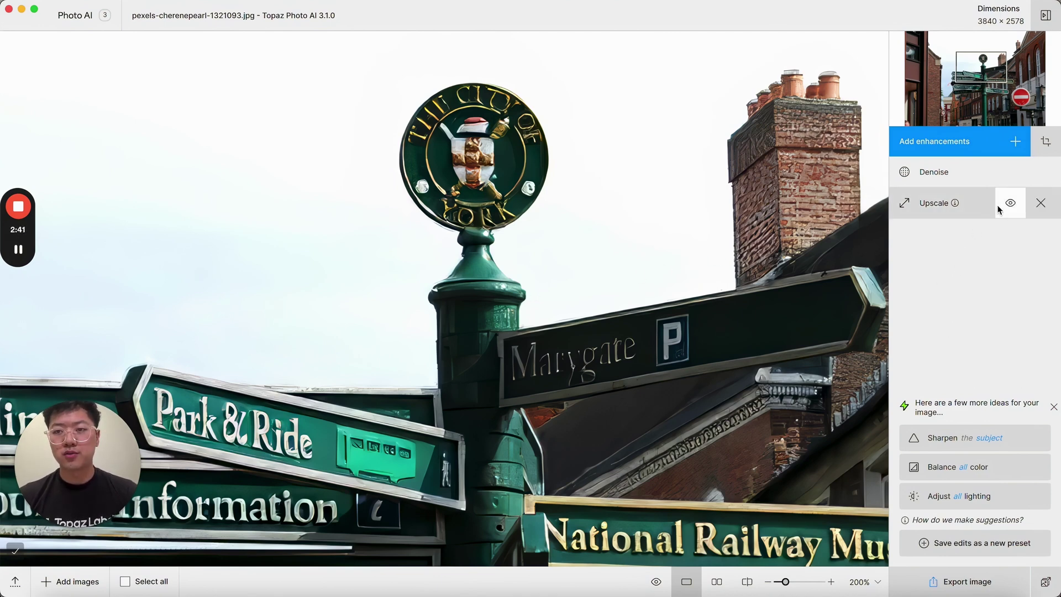
- Change the Upscale AI model from High Fidelity (v2) to Standard (v2)
{"action": "left_click", "coordinate": [981, 202]}
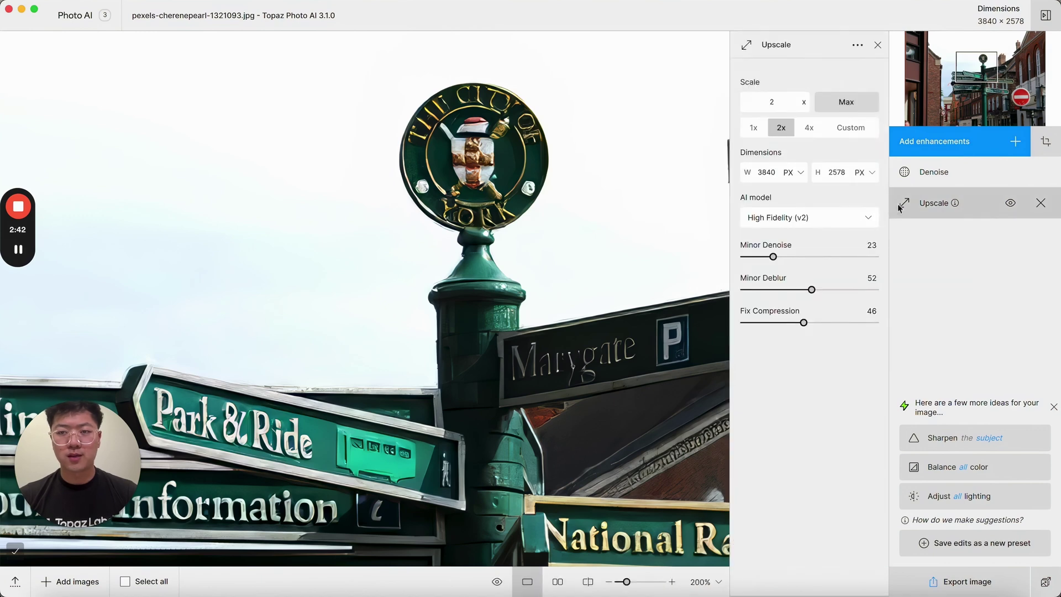
{"action": "left_click", "coordinate": [780, 220]}
{"action": "left_click", "coordinate": [773, 243]}
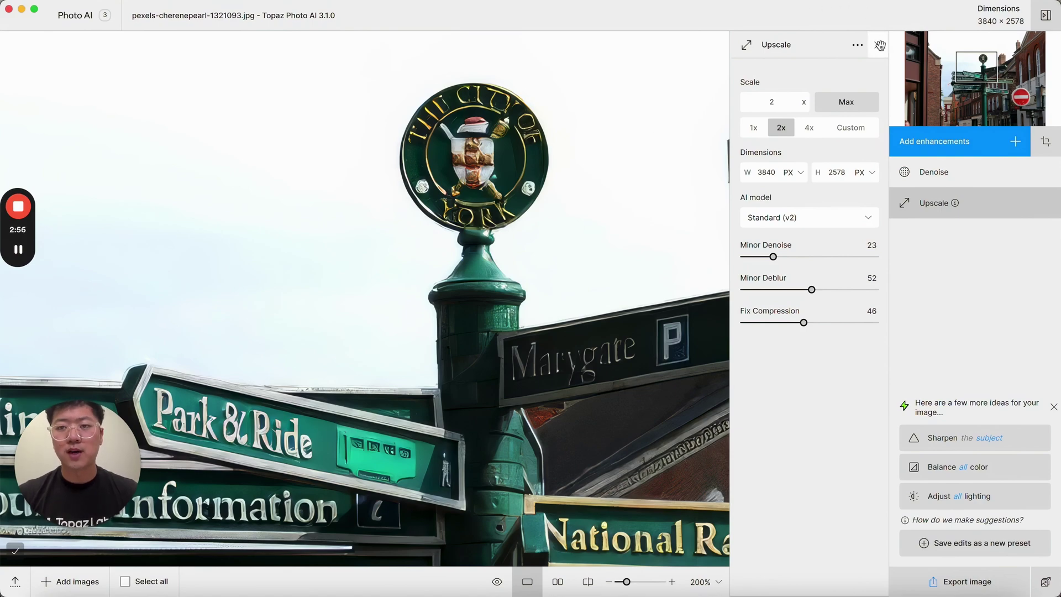
{"action": "left_click", "coordinate": [878, 45]}
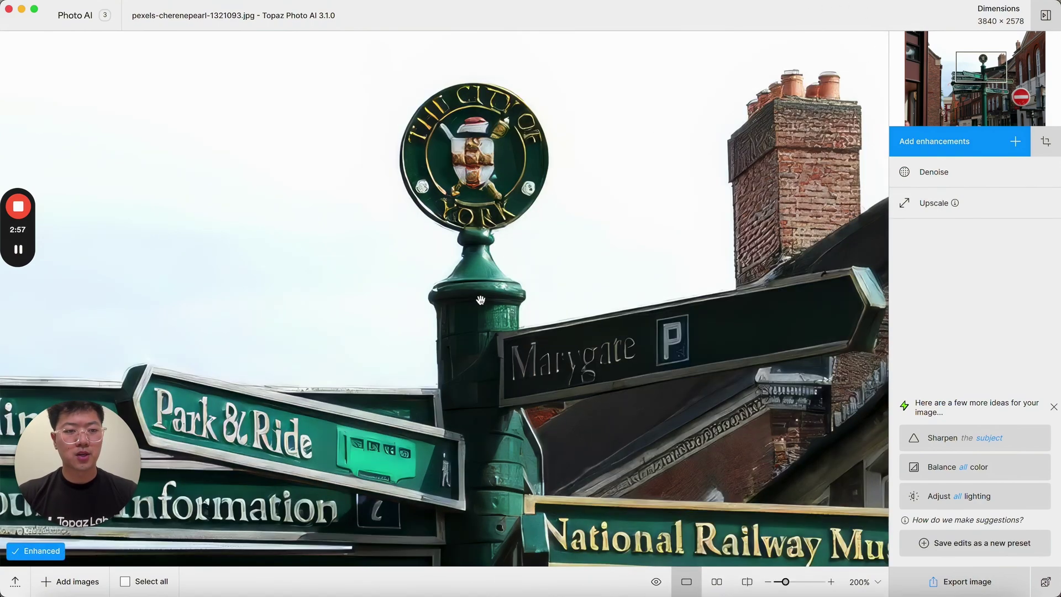
- Zoom out from 200% to about 66% to see the whole street signs photo
{"action": "scroll", "coordinate": [481, 300], "scroll_direction": "down", "scroll_amount": 2}
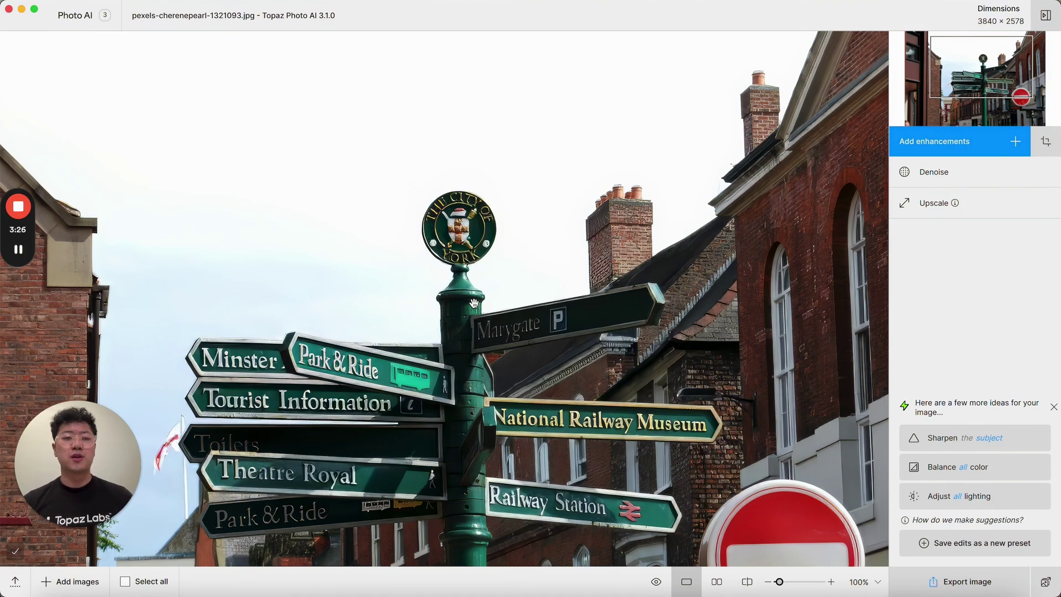
{"action": "scroll", "coordinate": [454, 311], "scroll_direction": "down", "scroll_amount": 3}
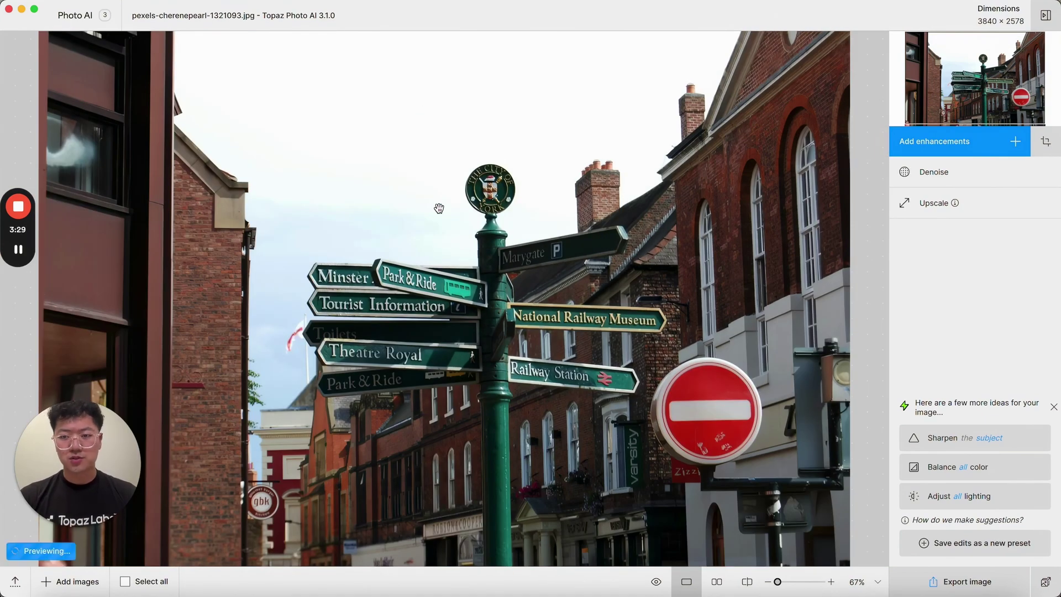
{"action": "scroll", "coordinate": [439, 209], "scroll_direction": "down", "scroll_amount": 1}
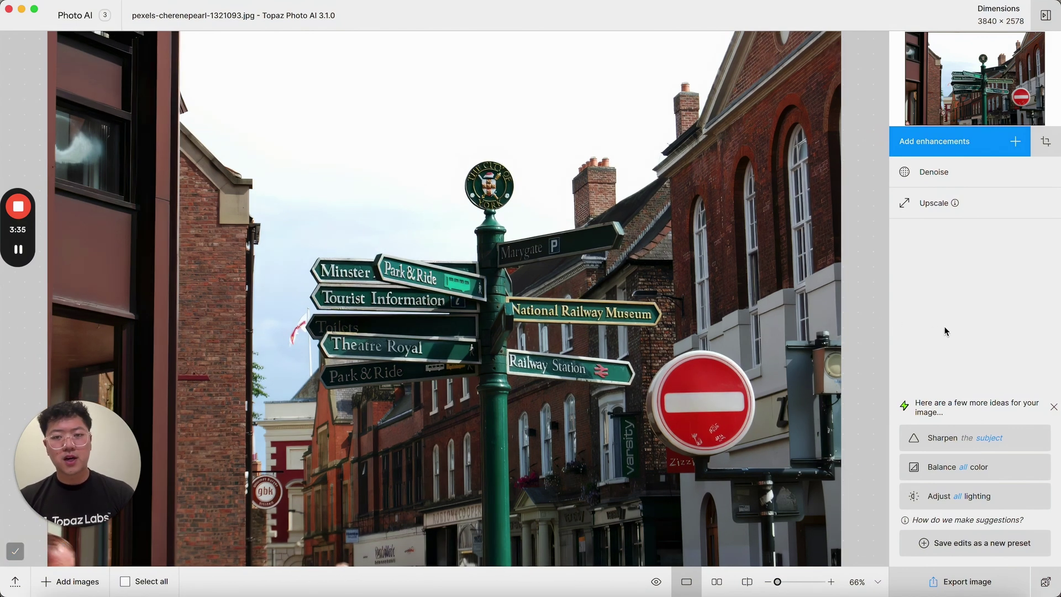
- Add subject Sharpen and paint its mask over the medallion, post and left signs with the Regular brush
{"action": "left_click", "coordinate": [941, 439]}
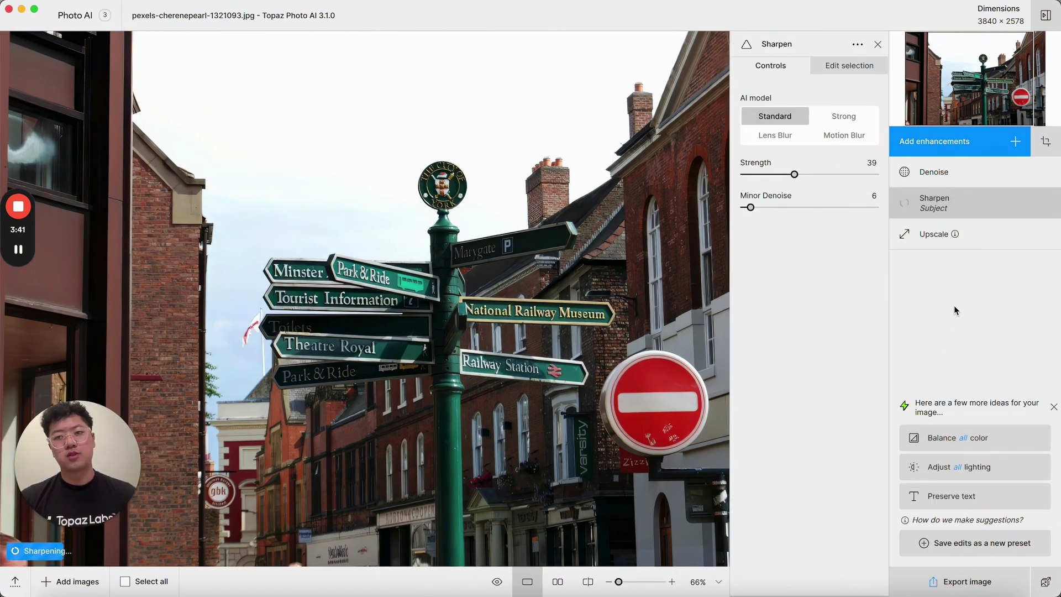
{"action": "left_click", "coordinate": [834, 75]}
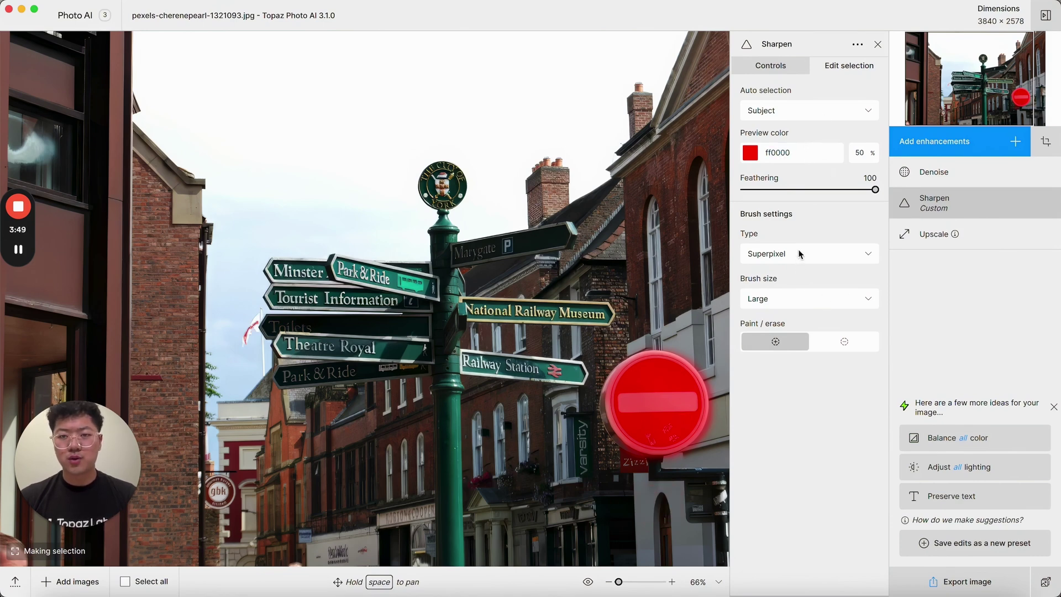
{"action": "left_click", "coordinate": [799, 253]}
{"action": "left_click", "coordinate": [782, 299]}
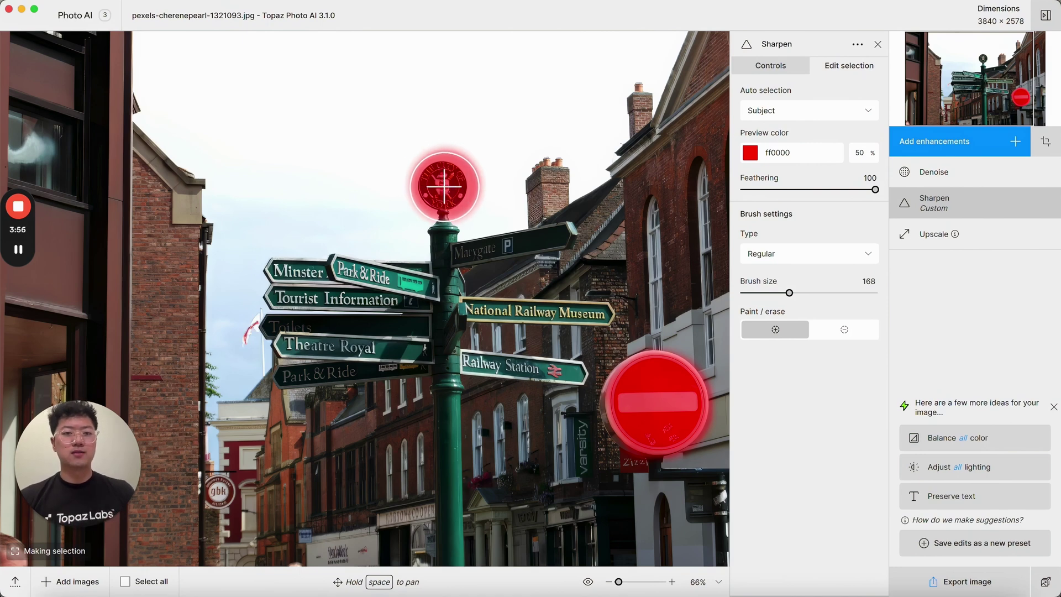
{"action": "mouse_move", "coordinate": [445, 188]}
{"action": "left_mouse_down"}
{"action": "mouse_move", "coordinate": [439, 263]}
{"action": "mouse_move", "coordinate": [403, 275]}
{"action": "mouse_move", "coordinate": [279, 278]}
{"action": "mouse_move", "coordinate": [272, 318]}
{"action": "mouse_move", "coordinate": [281, 339]}
{"action": "mouse_move", "coordinate": [300, 363]}
{"action": "mouse_move", "coordinate": [440, 355]}
{"action": "mouse_move", "coordinate": [409, 313]}
{"action": "mouse_move", "coordinate": [325, 329]}
{"action": "mouse_move", "coordinate": [314, 315]}
{"action": "mouse_move", "coordinate": [468, 261]}
{"action": "mouse_move", "coordinate": [563, 250]}
{"action": "mouse_move", "coordinate": [594, 318]}
{"action": "mouse_move", "coordinate": [580, 349]}
{"action": "mouse_move", "coordinate": [558, 365]}
{"action": "mouse_move", "coordinate": [434, 357]}
{"action": "mouse_move", "coordinate": [482, 306]}
{"action": "mouse_move", "coordinate": [550, 310]}
{"action": "mouse_move", "coordinate": [520, 310]}
{"action": "left_mouse_up"}
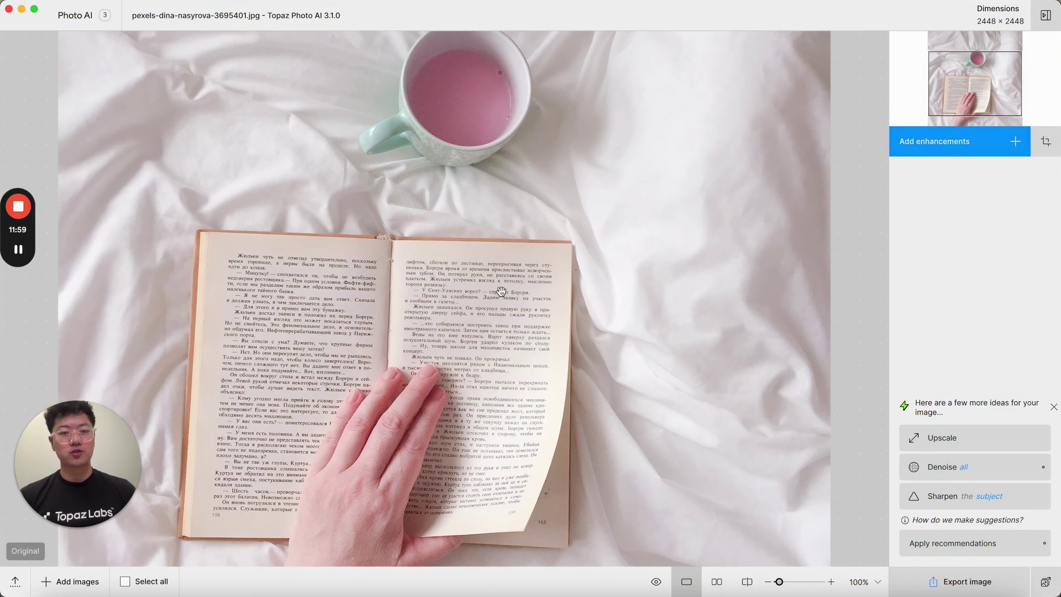
- Zoom into the book text, then add Denoise and 2x Upscale to 4896 × 4896
{"action": "scroll", "coordinate": [403, 320], "scroll_direction": "up", "scroll_amount": 3}
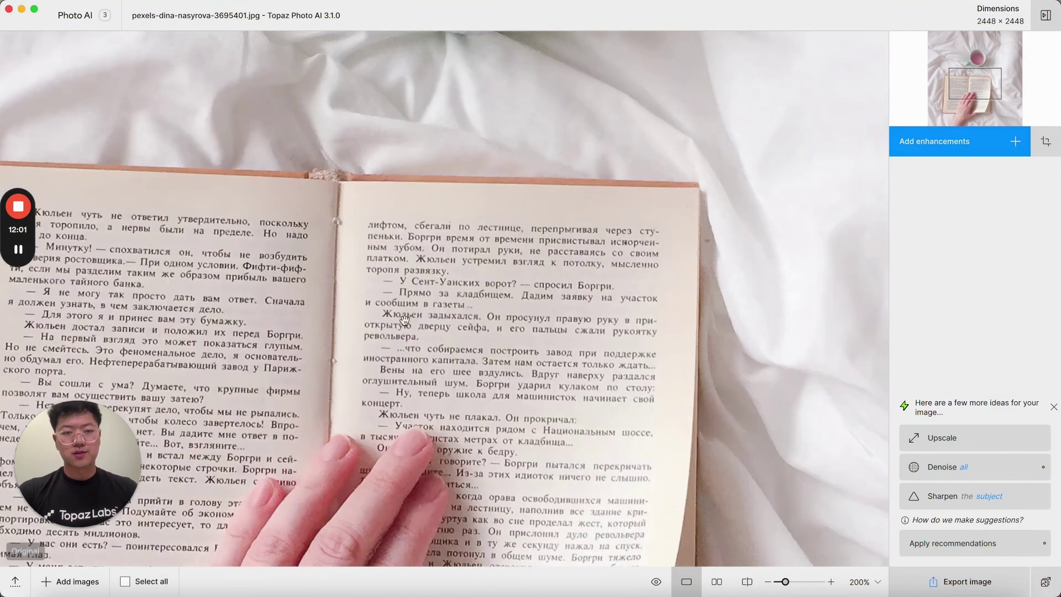
{"action": "left_click_drag", "start_coordinate": [387, 323], "coordinate": [403, 269]}
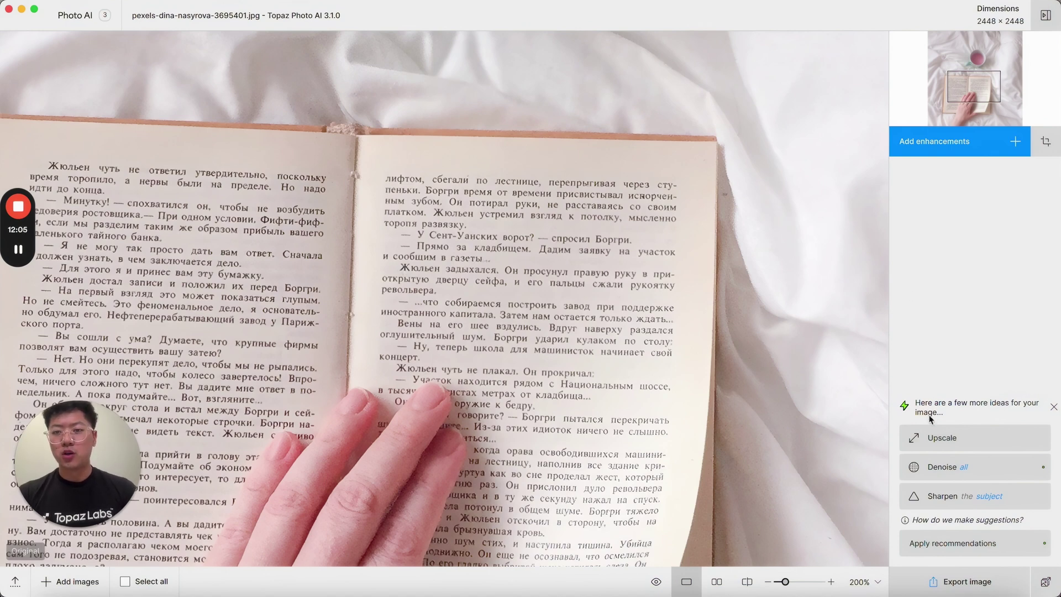
{"action": "left_click", "coordinate": [927, 468]}
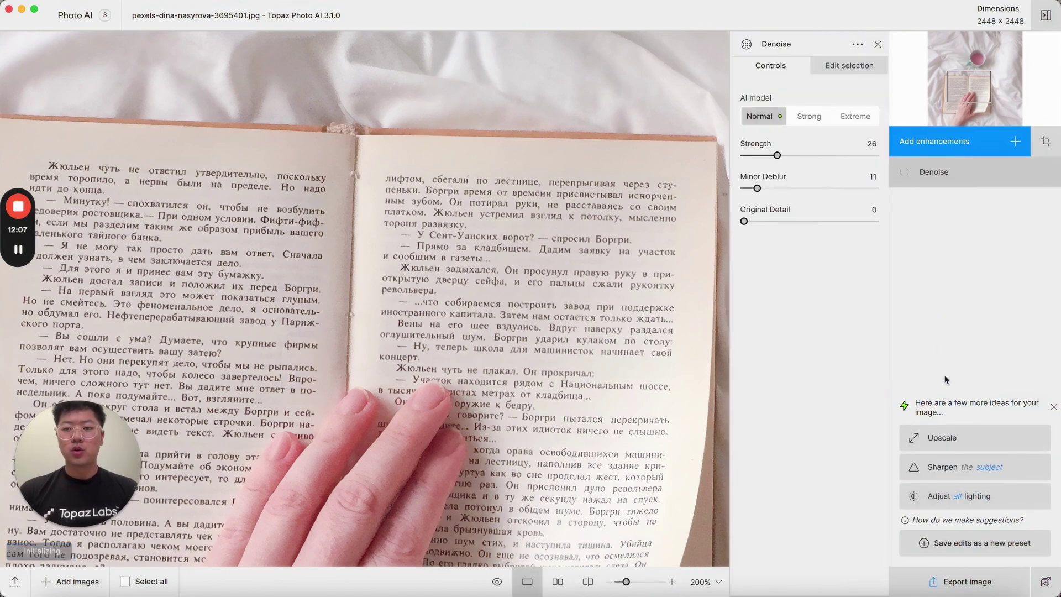
{"action": "left_click", "coordinate": [942, 438]}
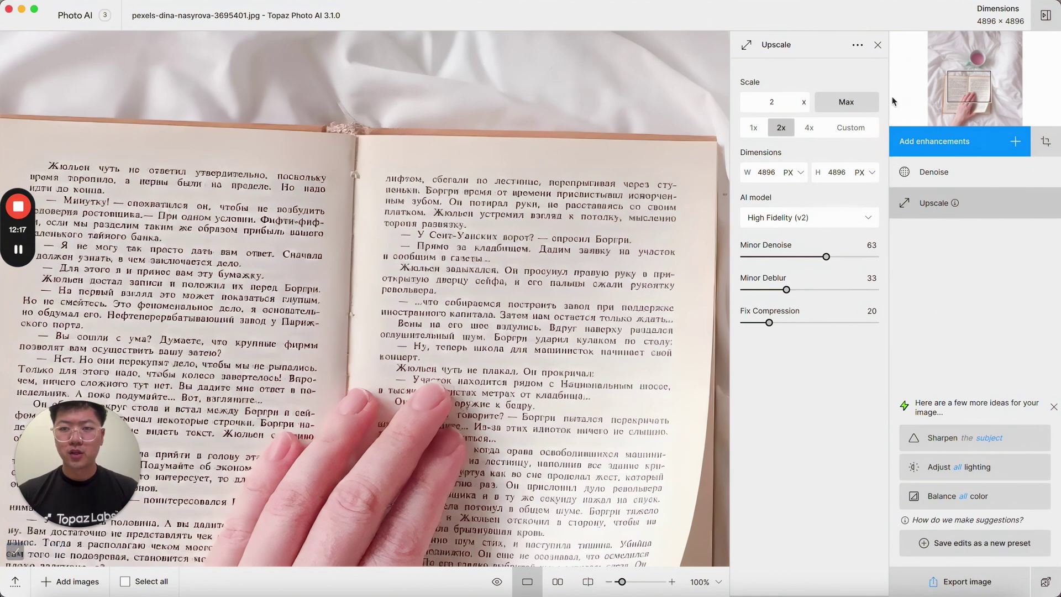
{"action": "left_click", "coordinate": [880, 48]}
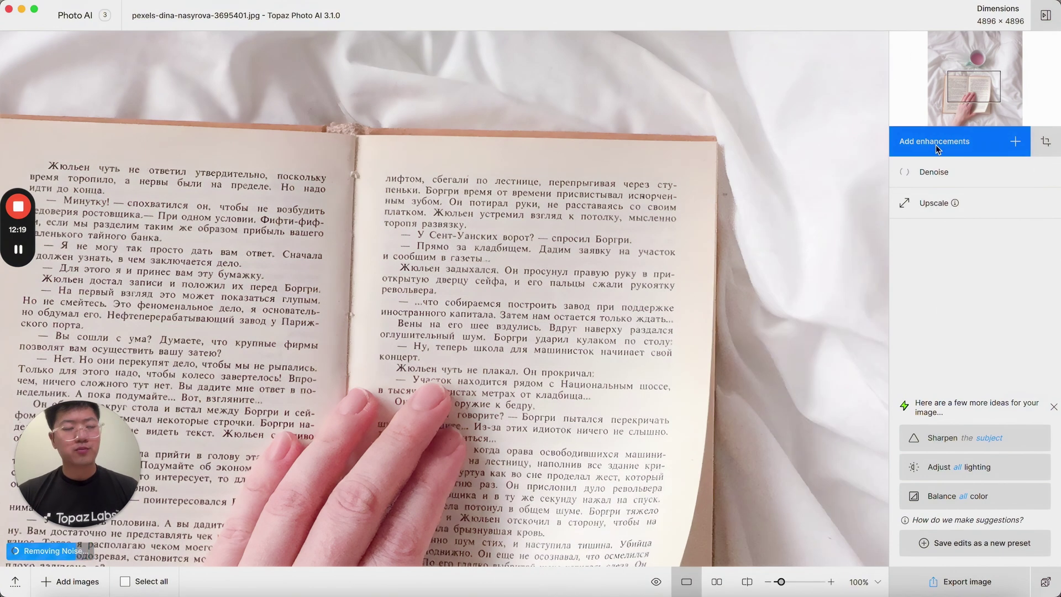
{"action": "left_click", "coordinate": [936, 145]}
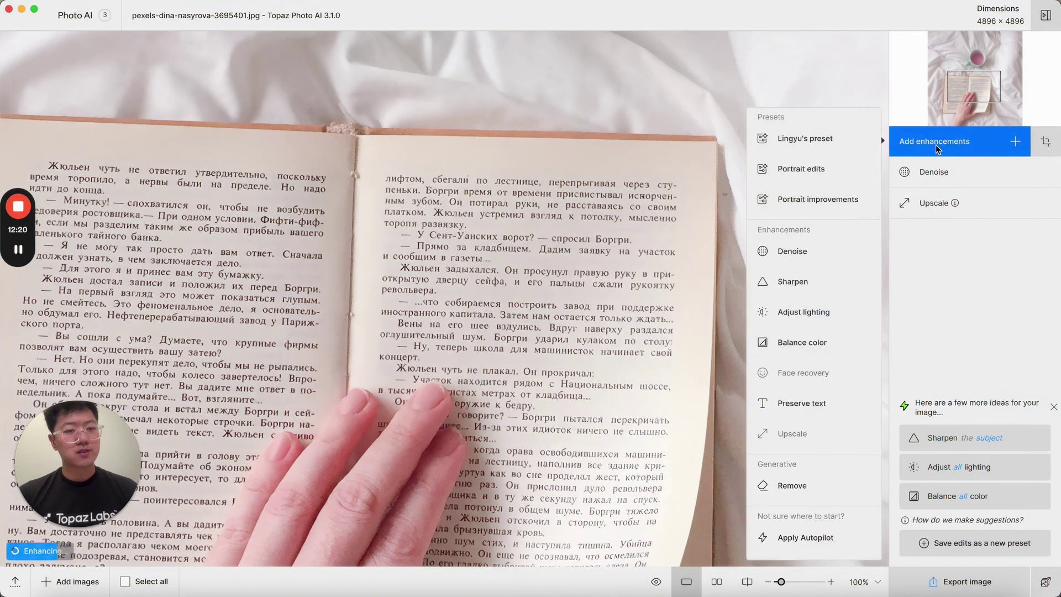
- Add Preserve text with its mask painted over the right-hand page's text
{"action": "left_click", "coordinate": [802, 404]}
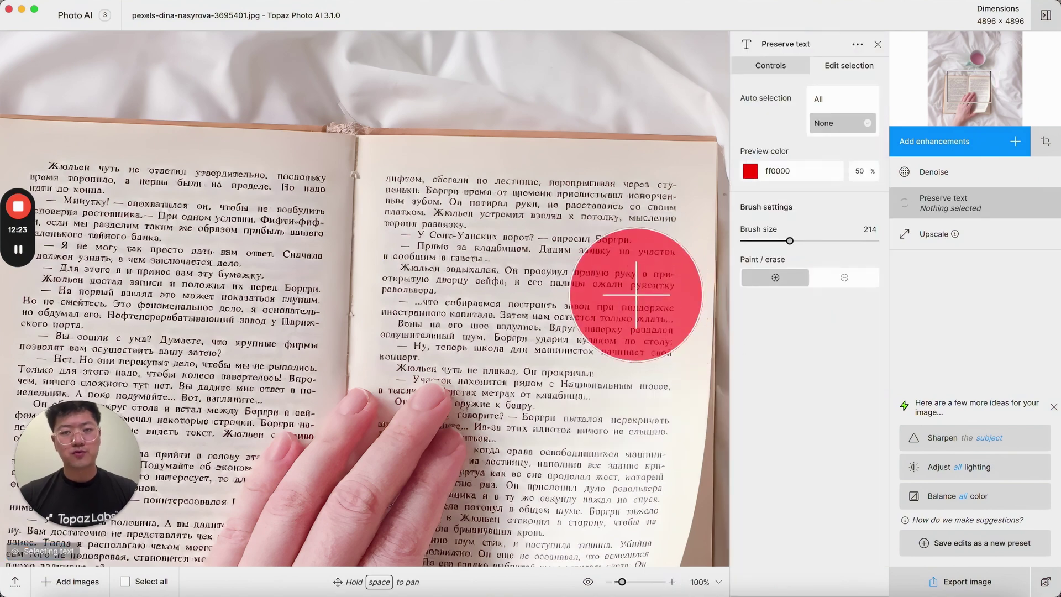
{"action": "mouse_move", "coordinate": [634, 205]}
{"action": "left_mouse_down"}
{"action": "mouse_move", "coordinate": [410, 191]}
{"action": "mouse_move", "coordinate": [413, 348]}
{"action": "mouse_move", "coordinate": [450, 323]}
{"action": "mouse_move", "coordinate": [593, 297]}
{"action": "mouse_move", "coordinate": [638, 306]}
{"action": "mouse_move", "coordinate": [641, 404]}
{"action": "mouse_move", "coordinate": [618, 533]}
{"action": "mouse_move", "coordinate": [451, 529]}
{"action": "mouse_move", "coordinate": [555, 370]}
{"action": "mouse_move", "coordinate": [472, 388]}
{"action": "left_mouse_up"}
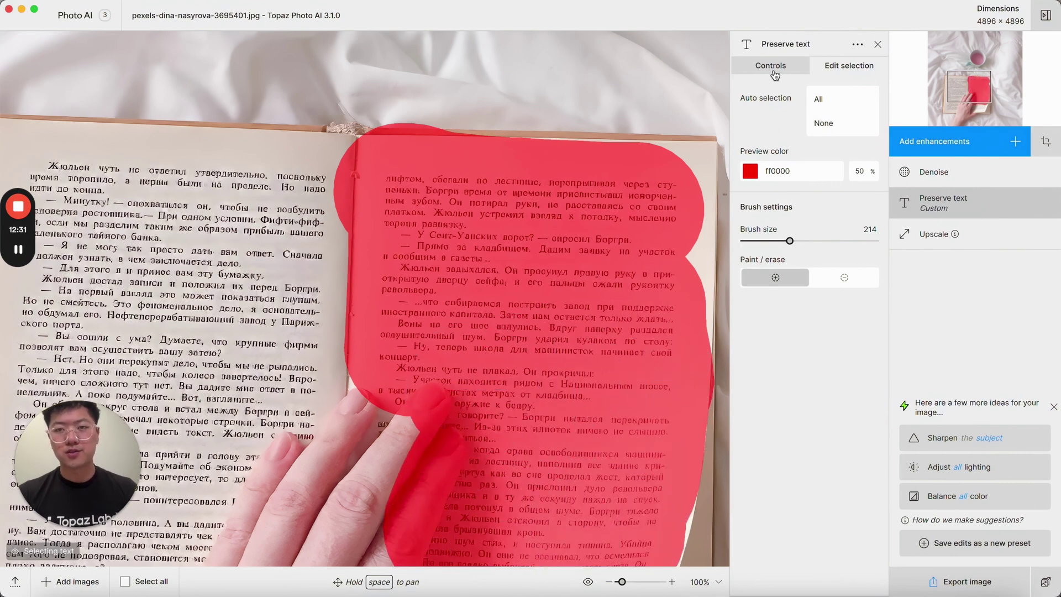
{"action": "left_click", "coordinate": [773, 72]}
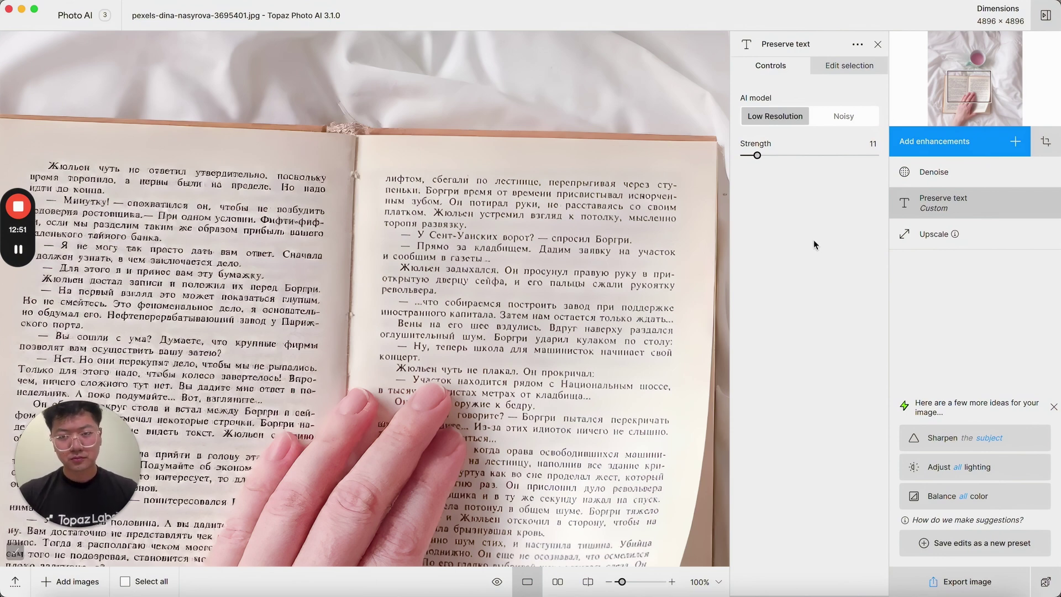
- Open the umbrella portrait from the filmstrip and scroll down to the woman's face
{"action": "left_click", "coordinate": [15, 582]}
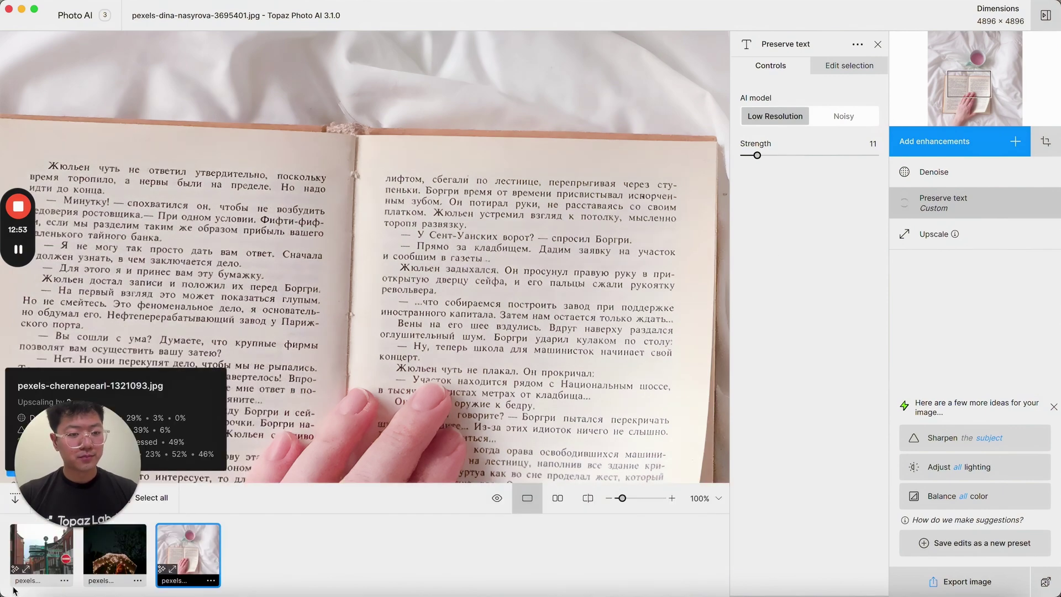
{"action": "left_click", "coordinate": [114, 553]}
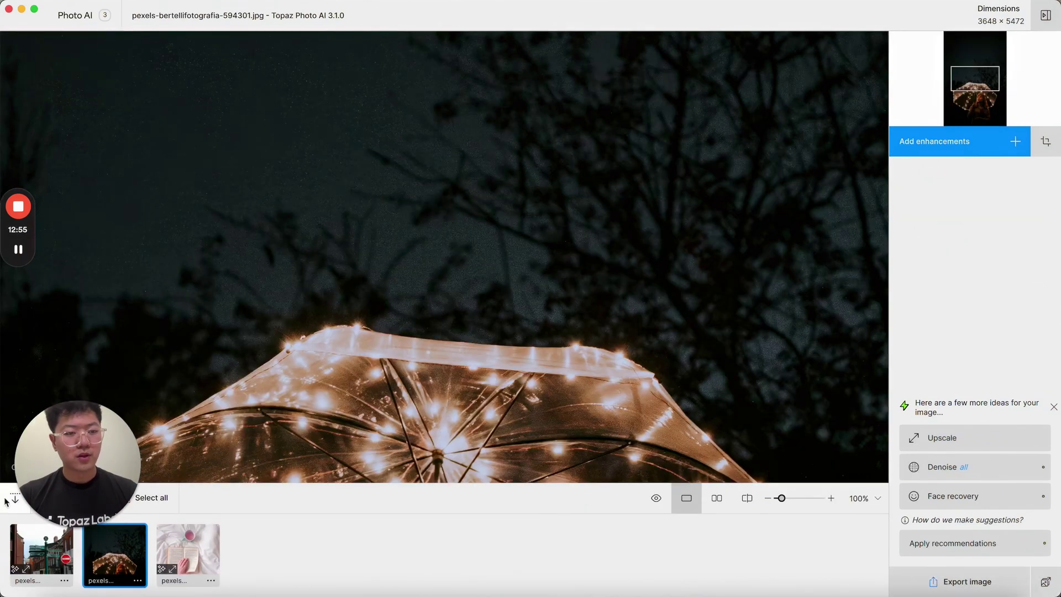
{"action": "left_click", "coordinate": [15, 498]}
{"action": "scroll", "coordinate": [513, 366], "scroll_direction": "down", "scroll_amount": 5}
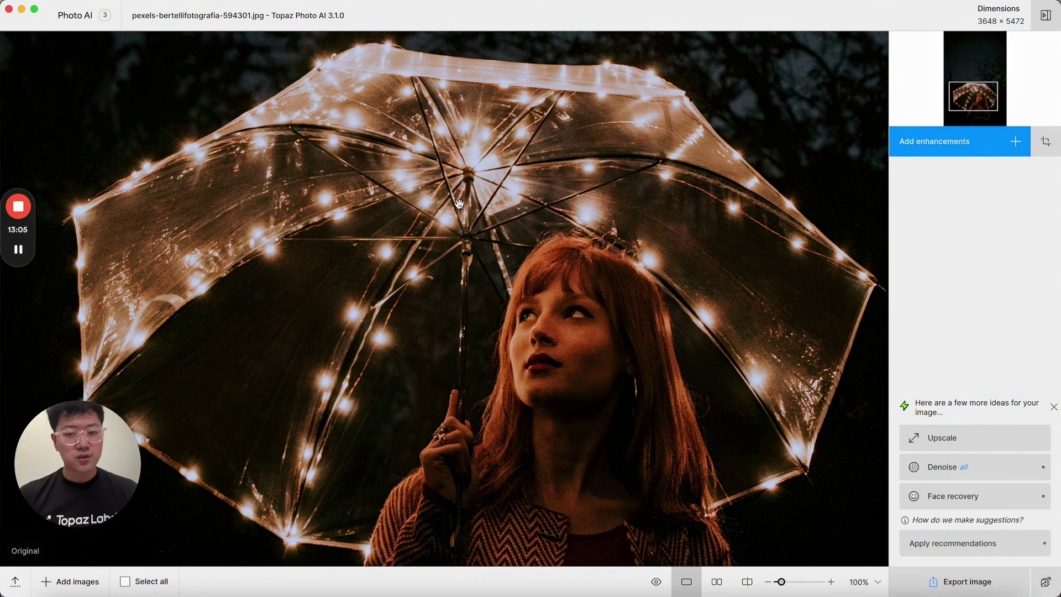
- Apply Denoise, Adjust lighting, Face recovery and a 2x Upscale to 7296 × 10944 on the portrait
{"action": "left_click", "coordinate": [923, 467]}
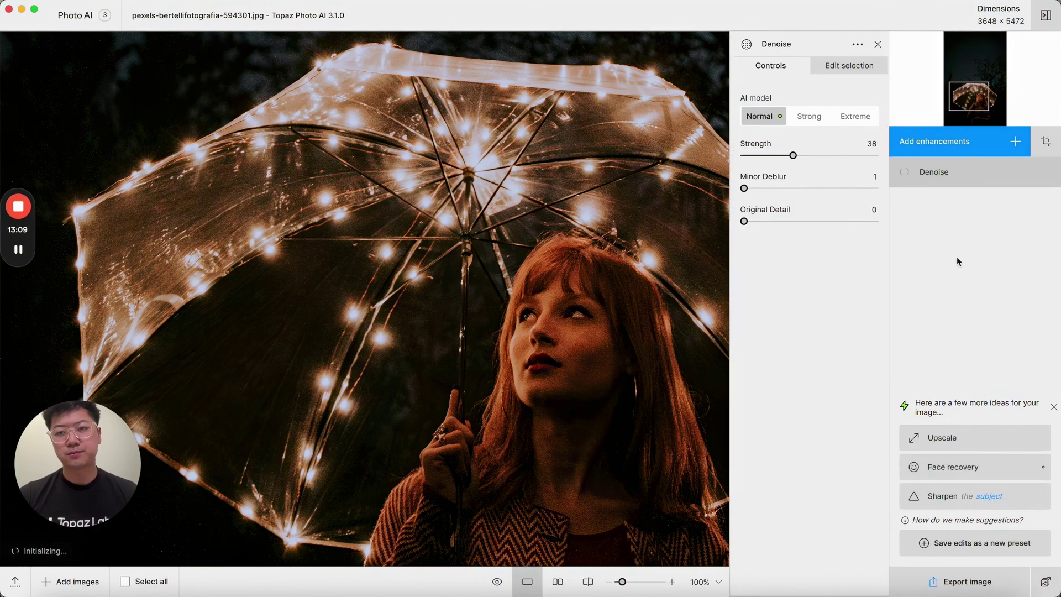
{"action": "left_click", "coordinate": [960, 144]}
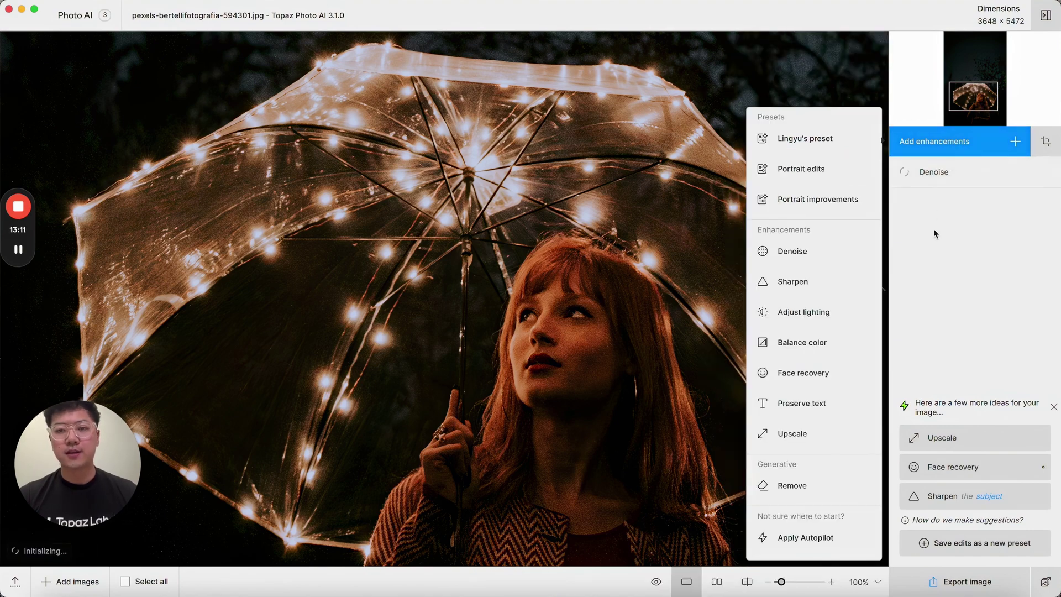
{"action": "left_click", "coordinate": [807, 313]}
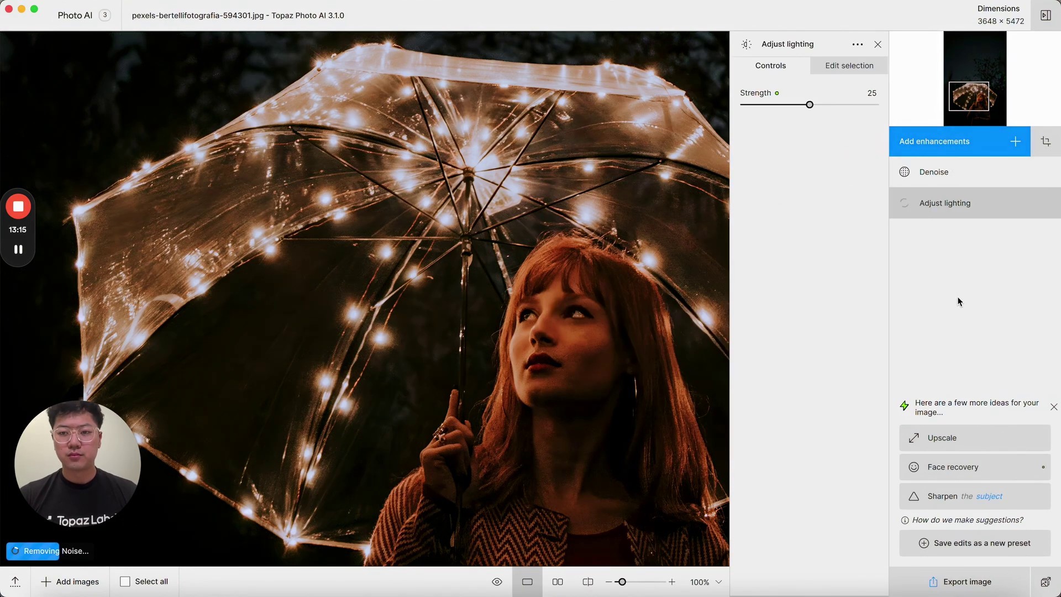
{"action": "left_click", "coordinate": [962, 469]}
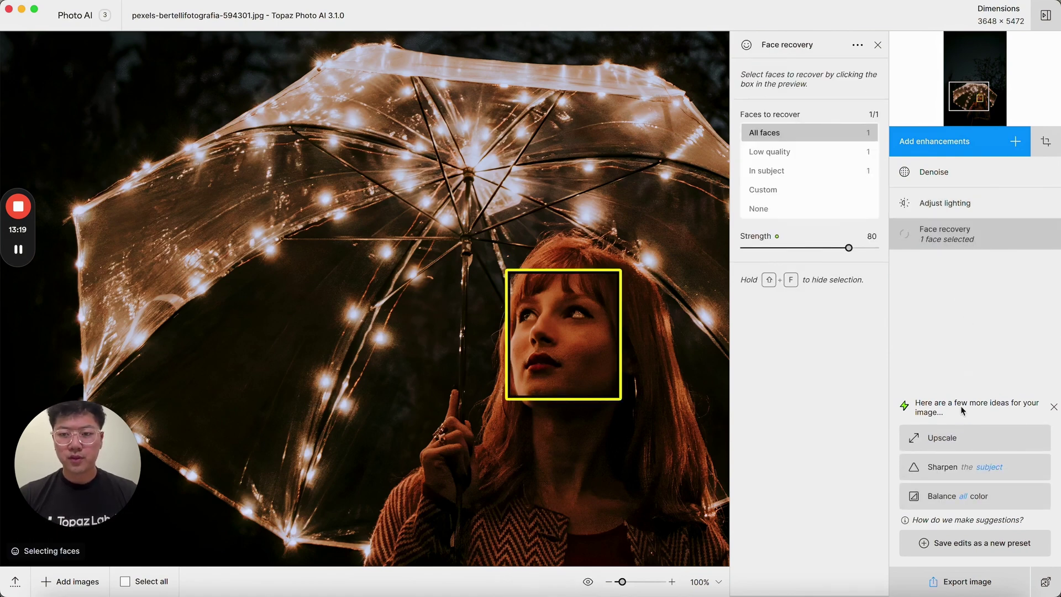
{"action": "left_click", "coordinate": [969, 446]}
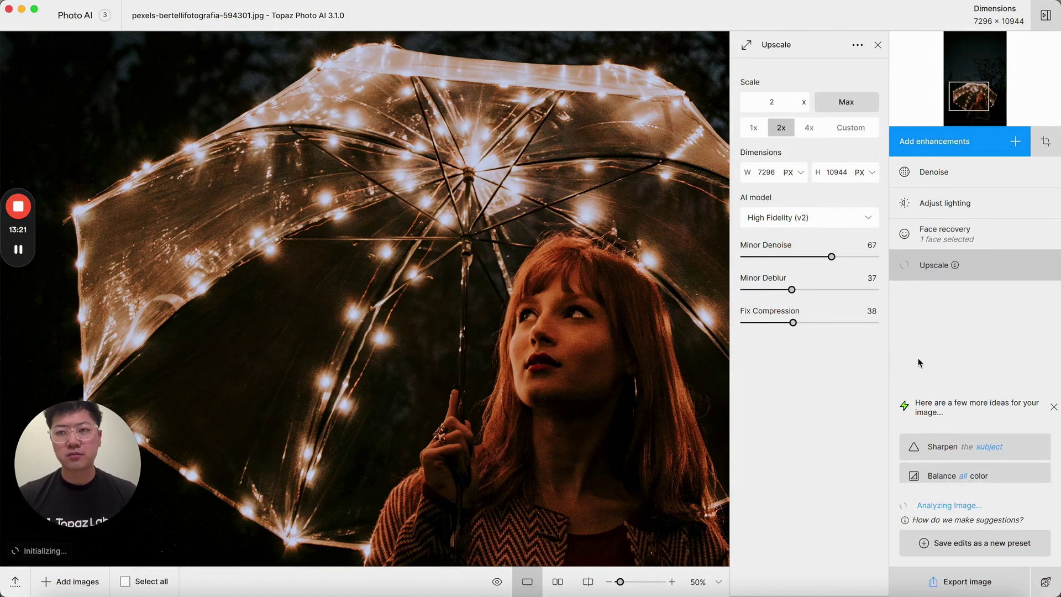
{"action": "left_click", "coordinate": [877, 46]}
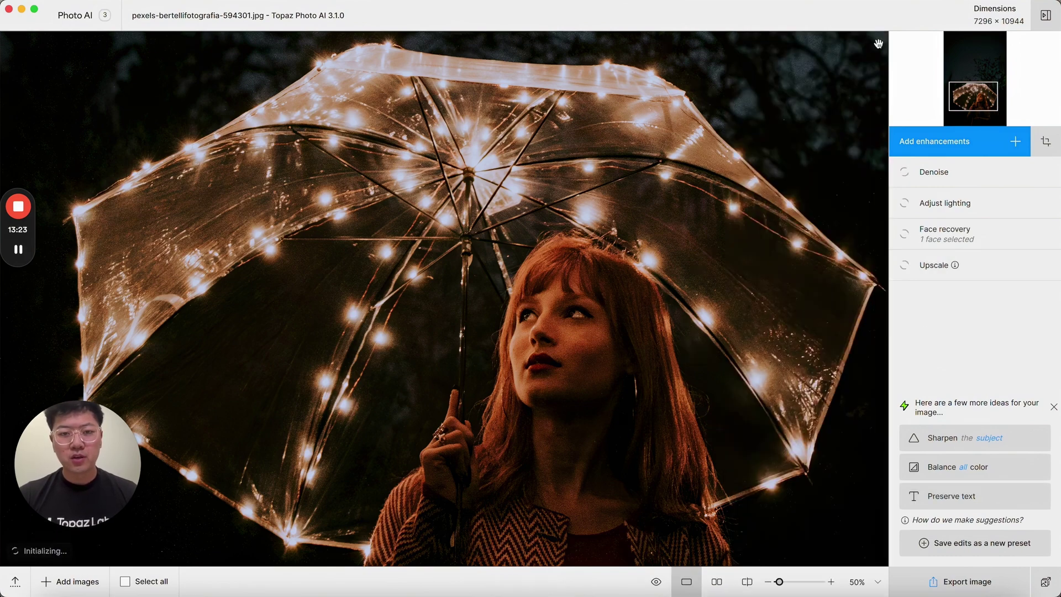